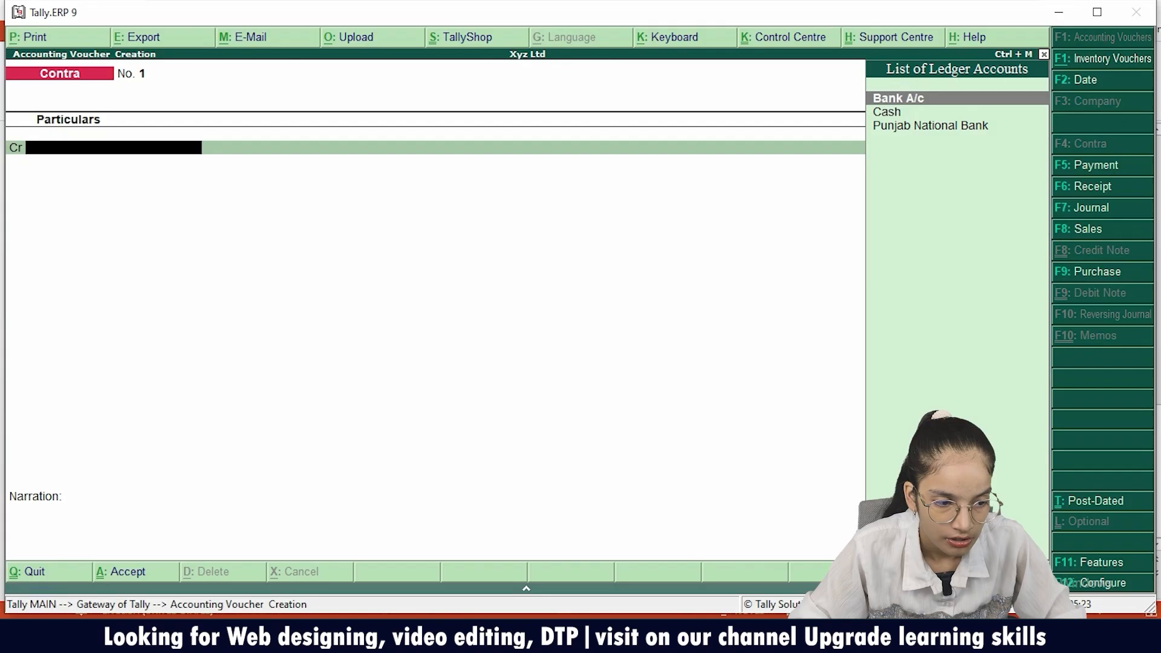
Credit the Cash ledger with 50,000 in the first contra voucher.
key("Down")
key("Return")
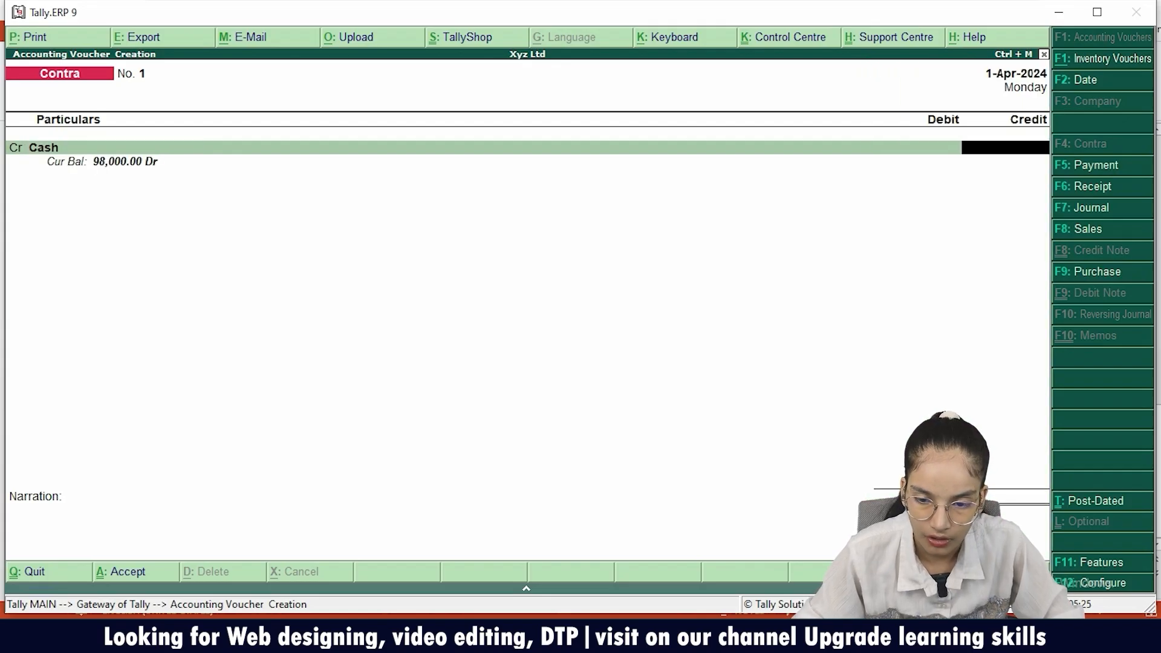
type("500")
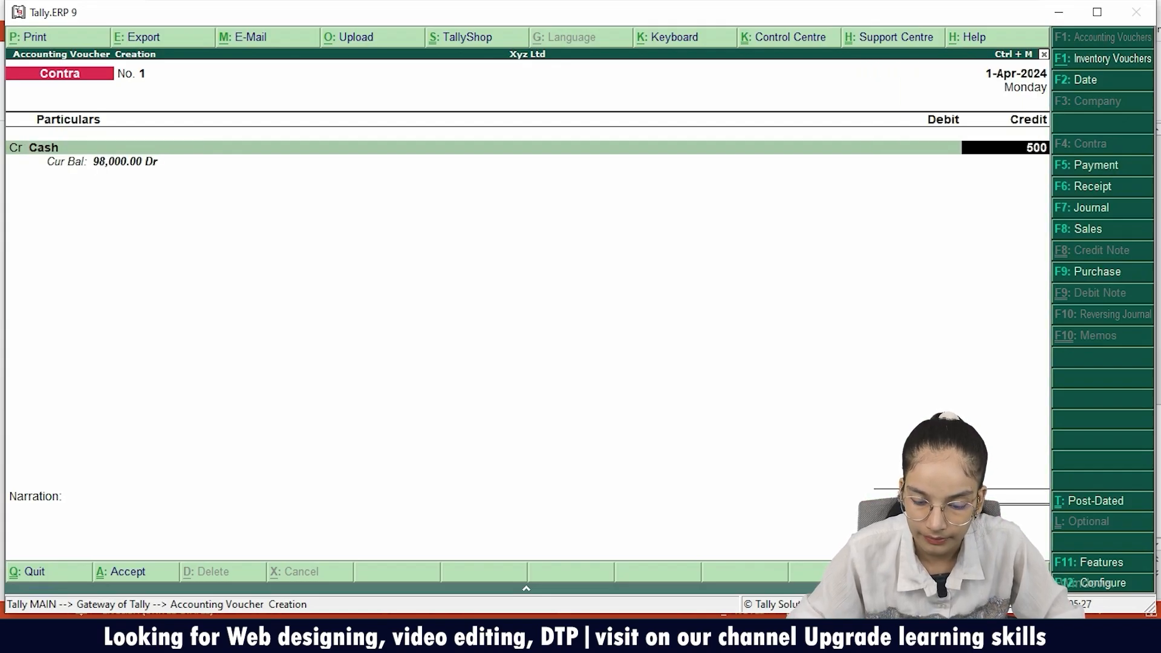
type("00")
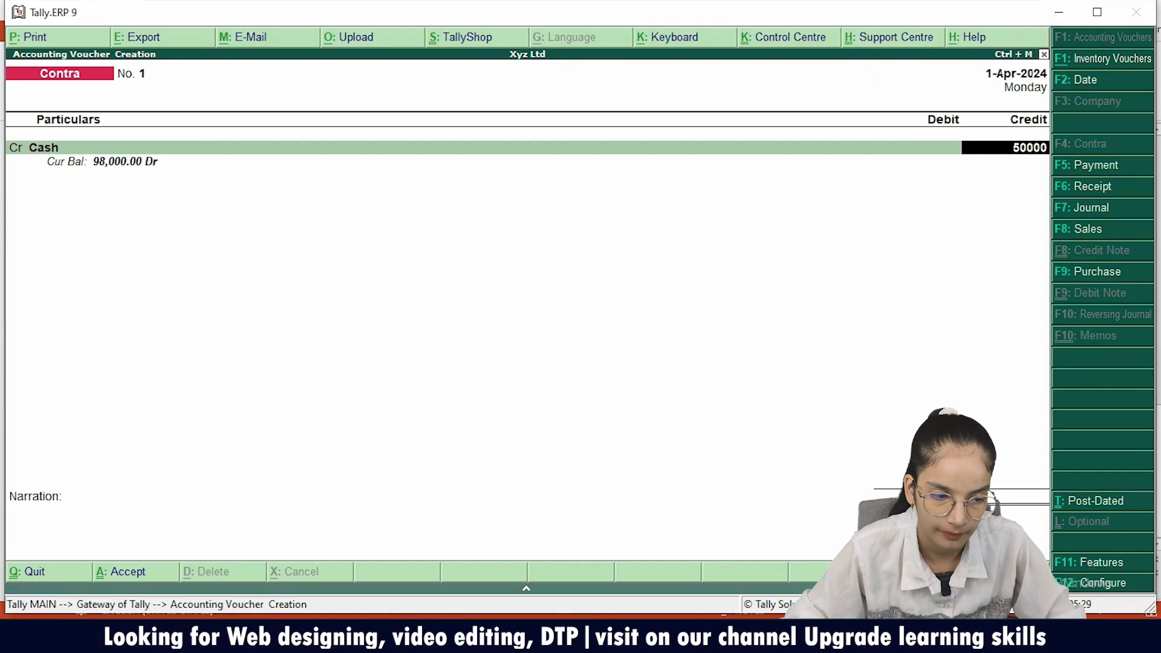
key("Return")
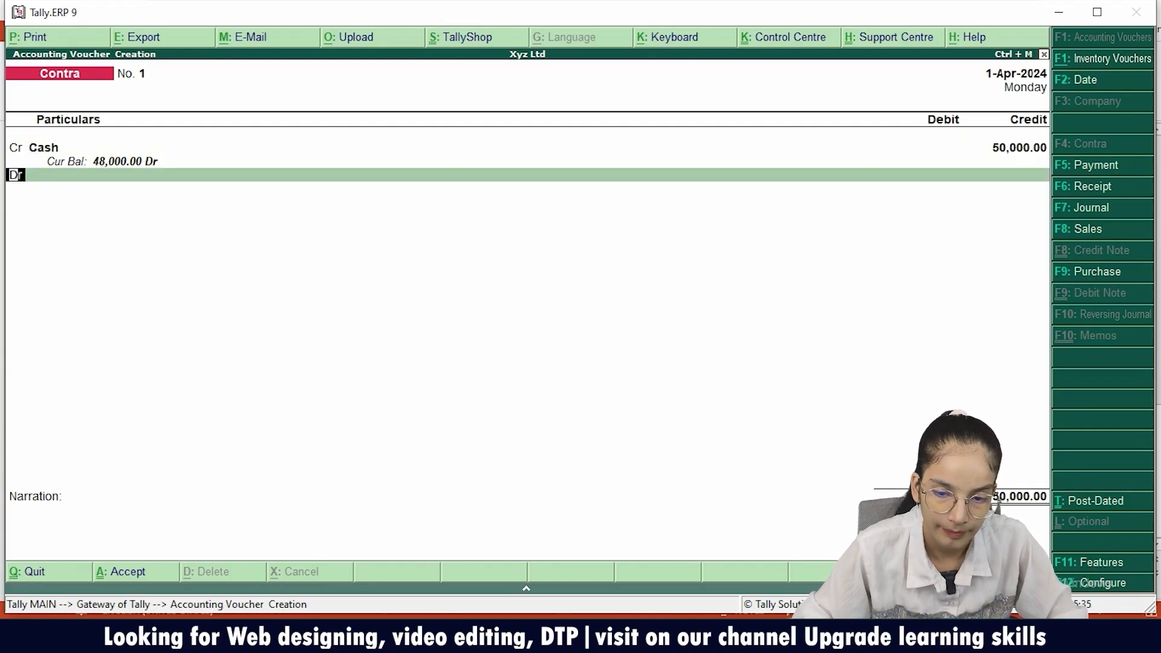
Debit the Punjab National Bank ledger with 50,000 to balance the cash credit.
key("Return")
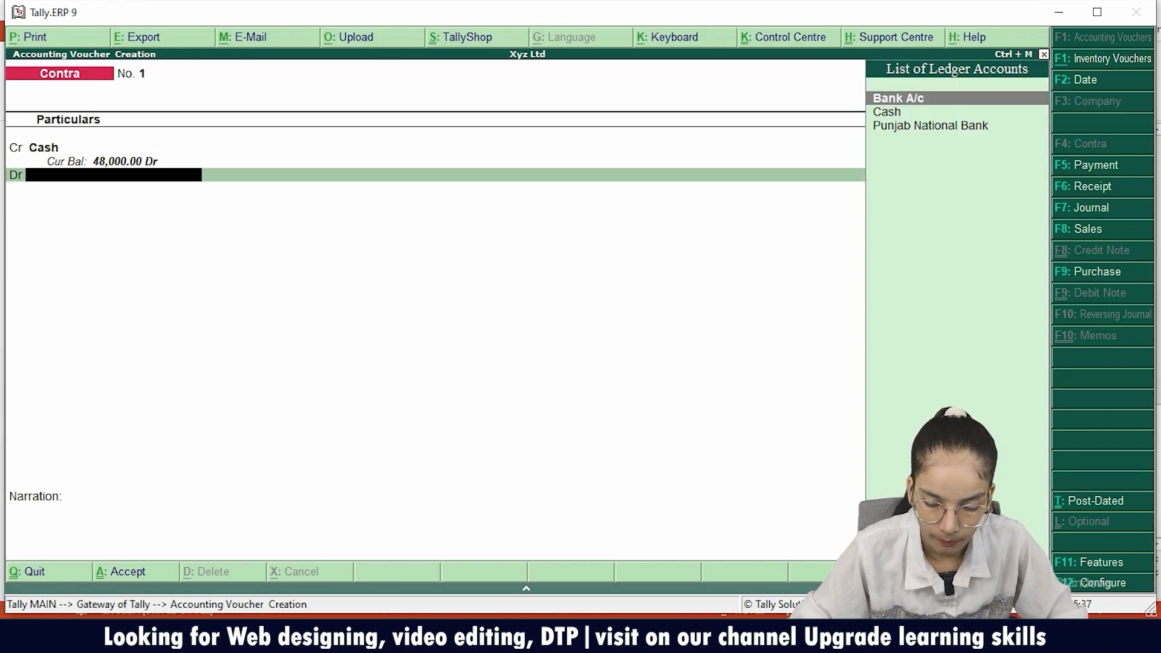
key("Down")
key("Down")
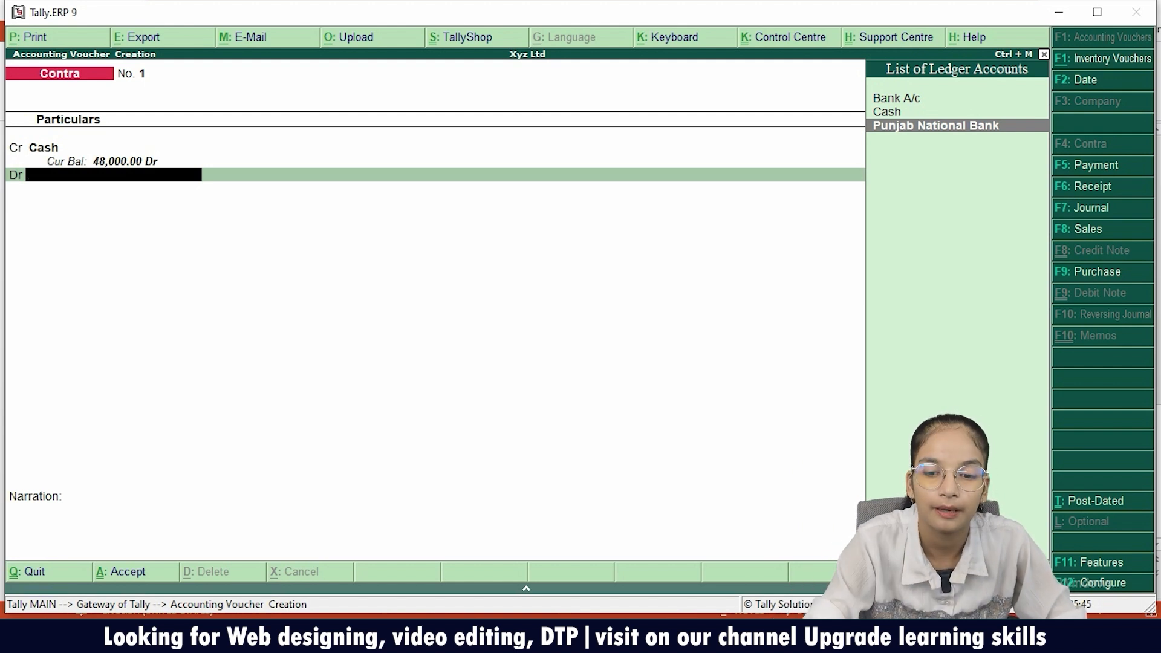
key("Return")
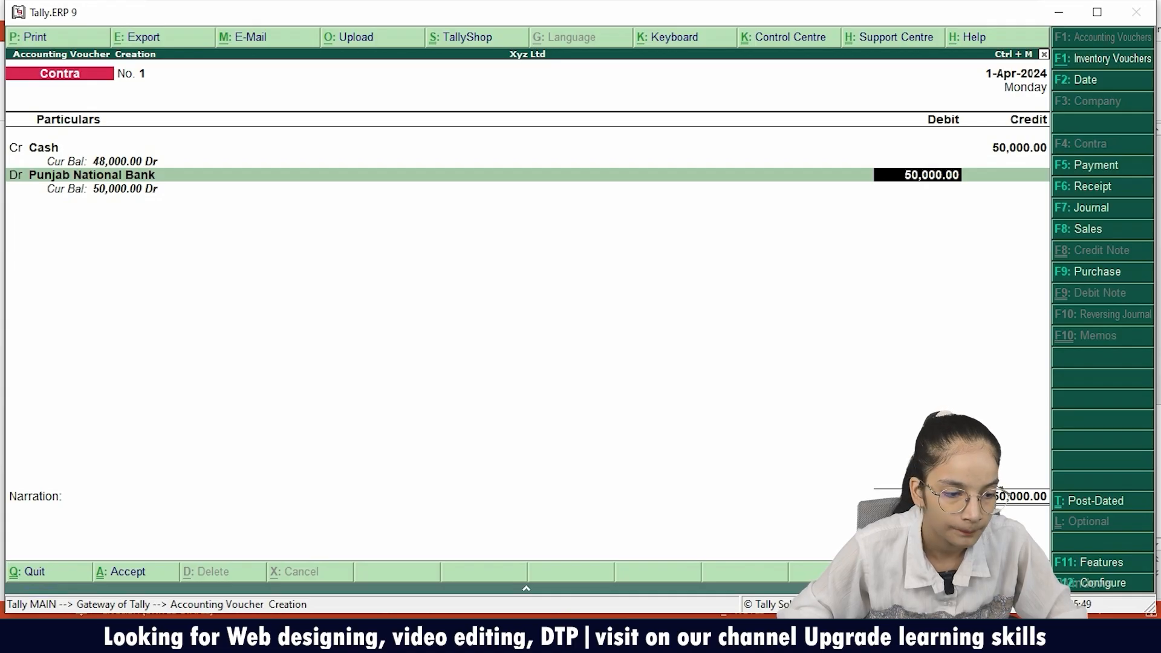
key("Return")
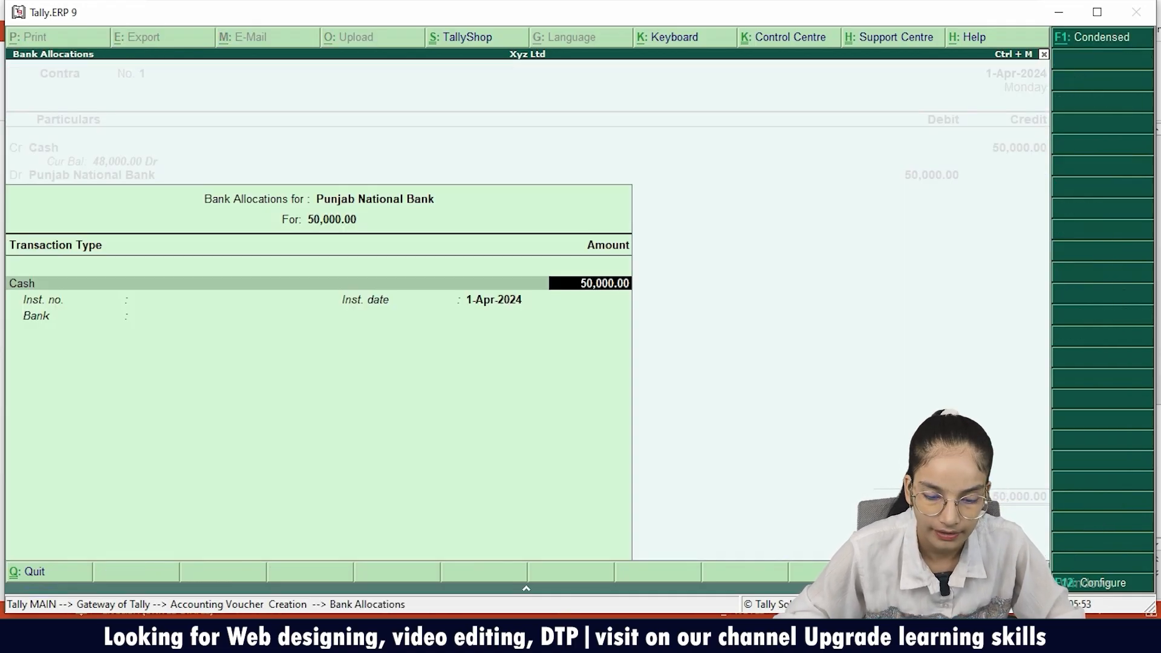
Complete the Punjab National Bank allocation as a 50,000 cash transaction, leaving denominations, instrument number and bank blank.
key("Return")
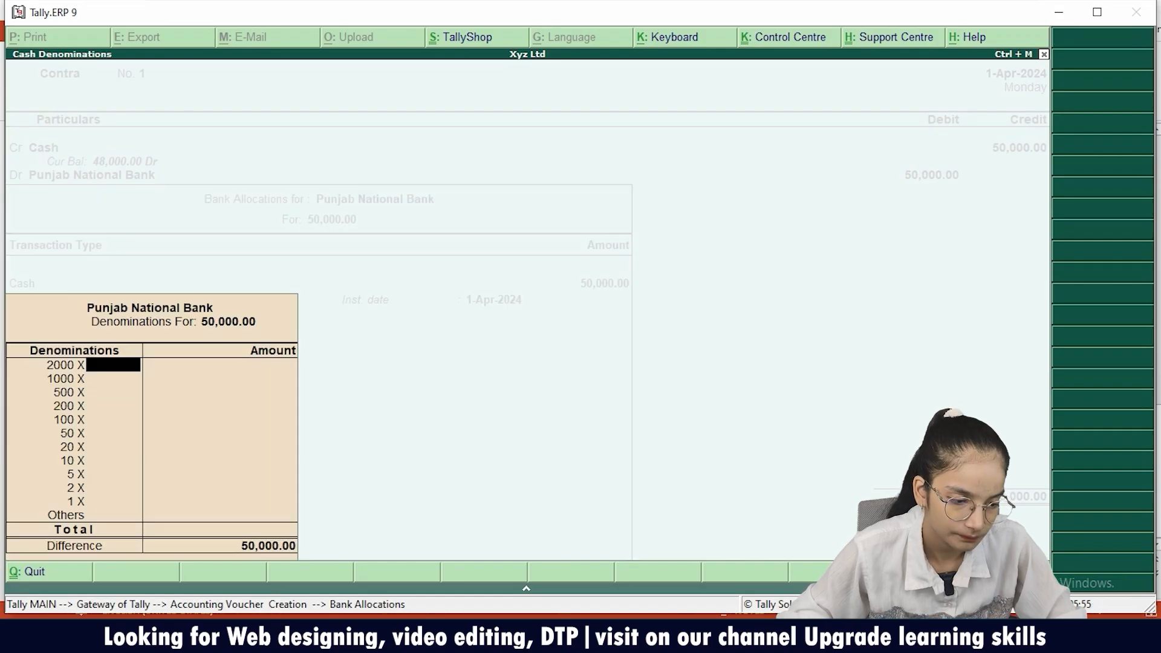
key("Return")
key("Return")
key("Return")
key("Return")
key("Return")
key("Return")
key("Return")
key("Return")
key("Return")
key("Return")
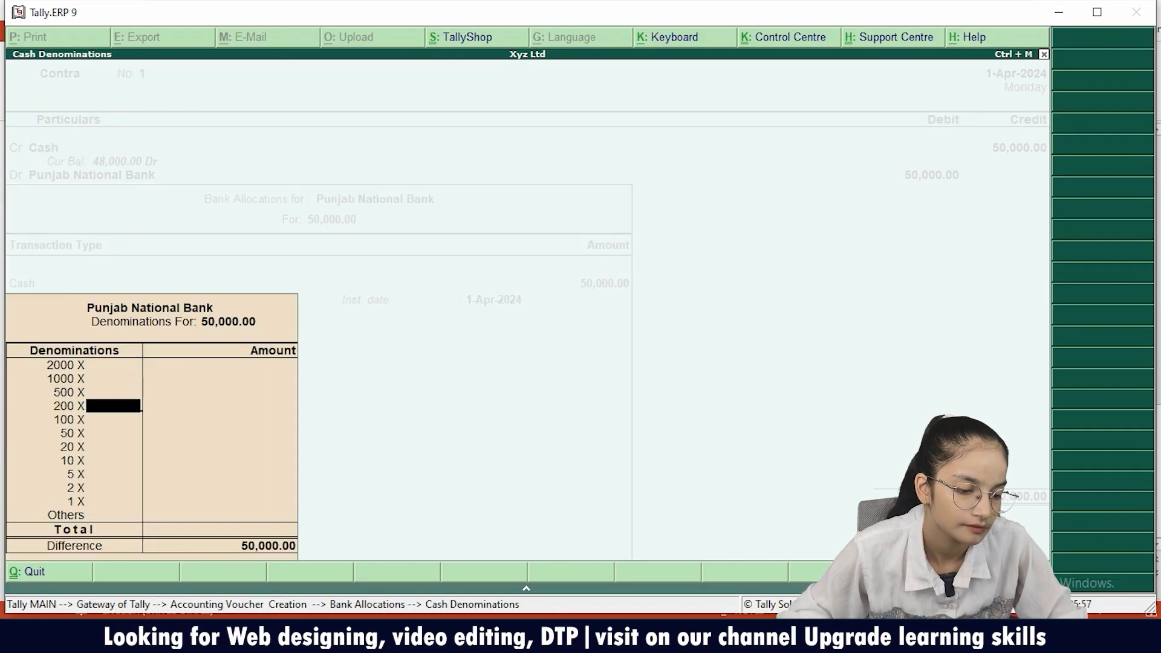
key("Return")
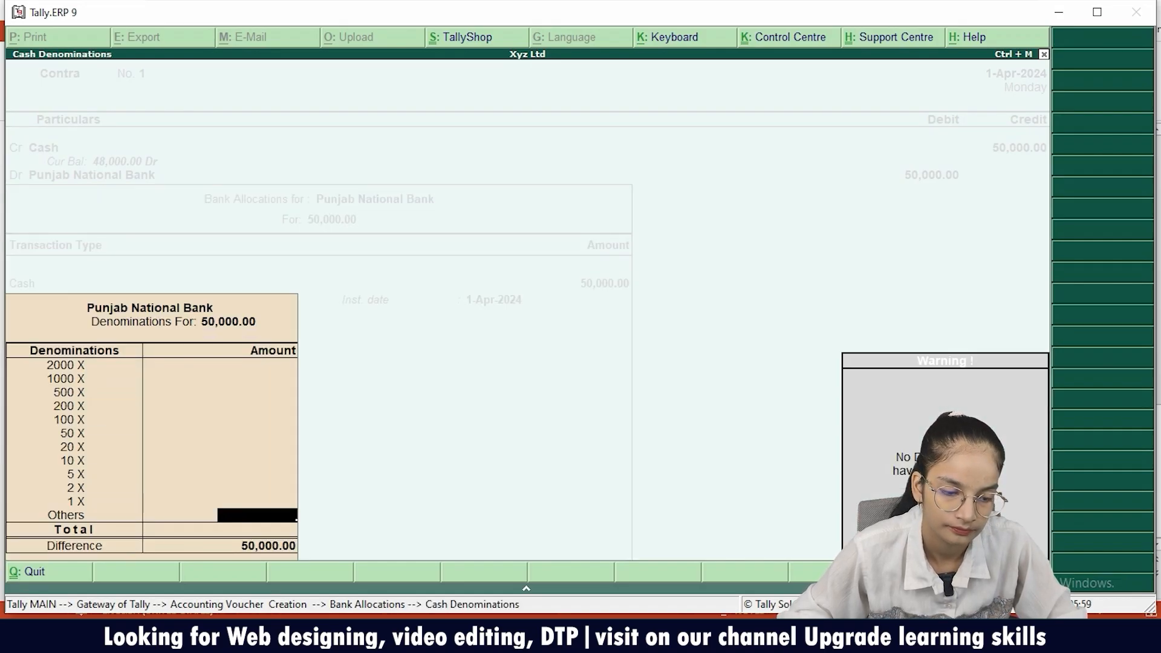
key("Return")
key("Return")
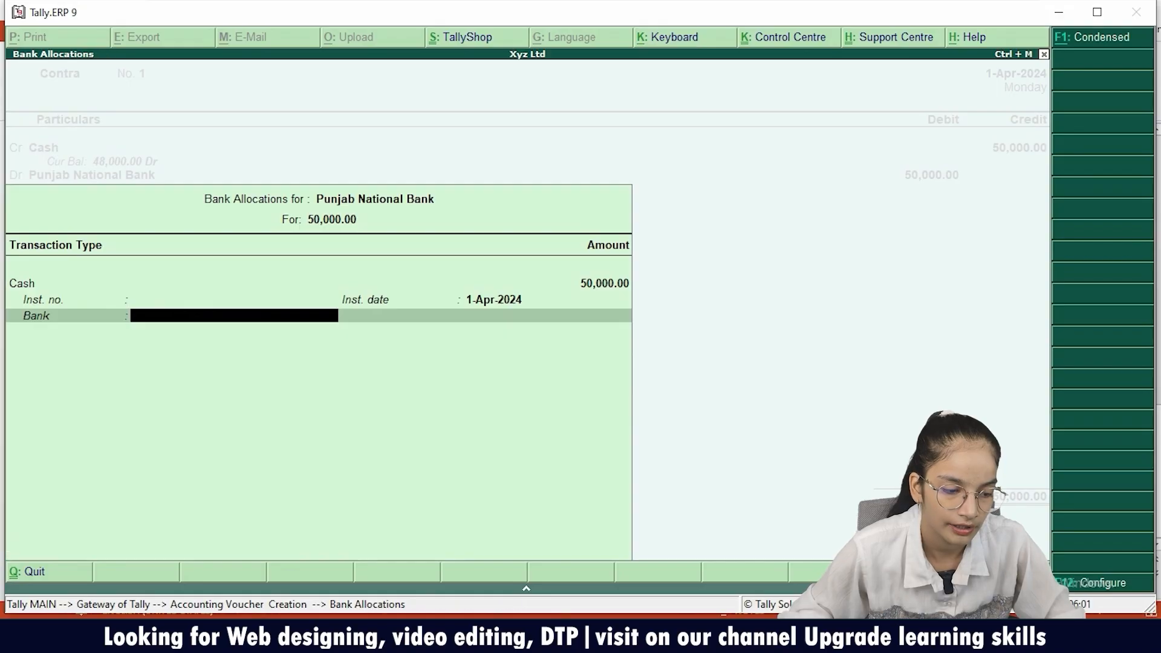
key("Return")
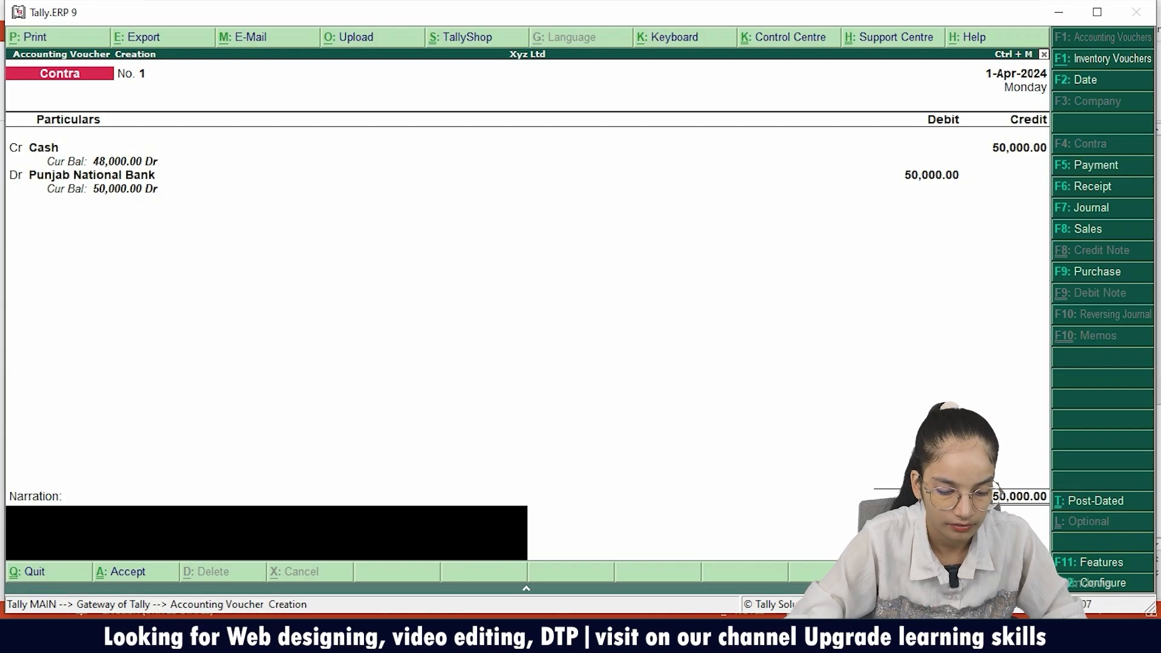
Add the narration "being deposite 50,000 in punjab national bank" and save the contra voucher.
type("being deposite")
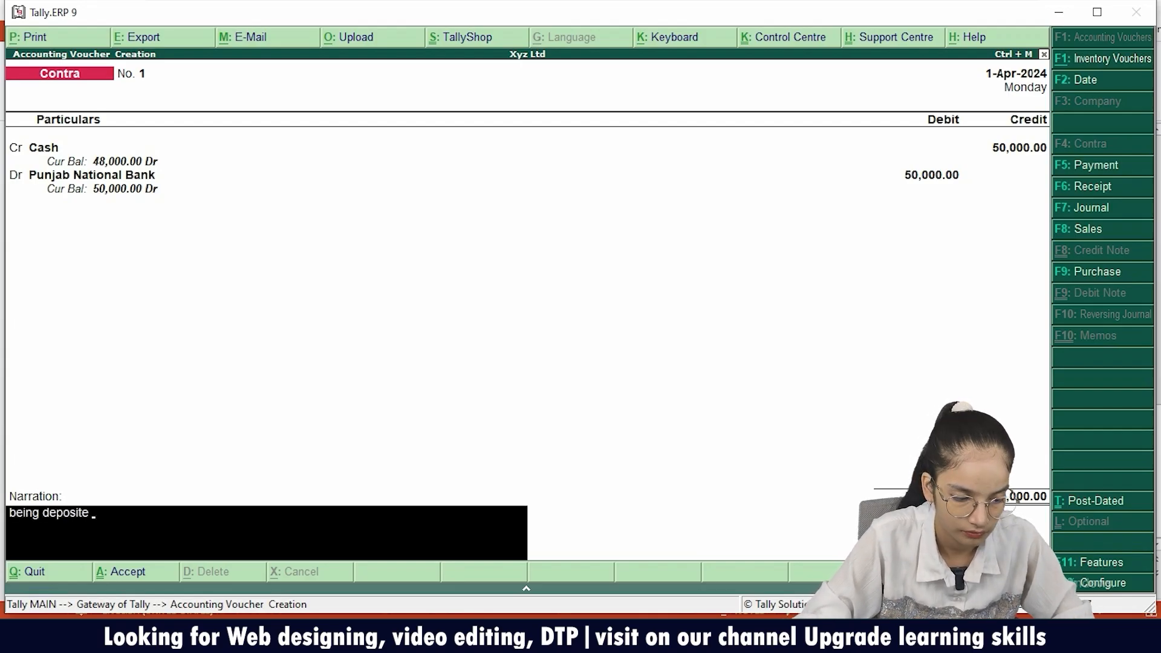
type(" 50")
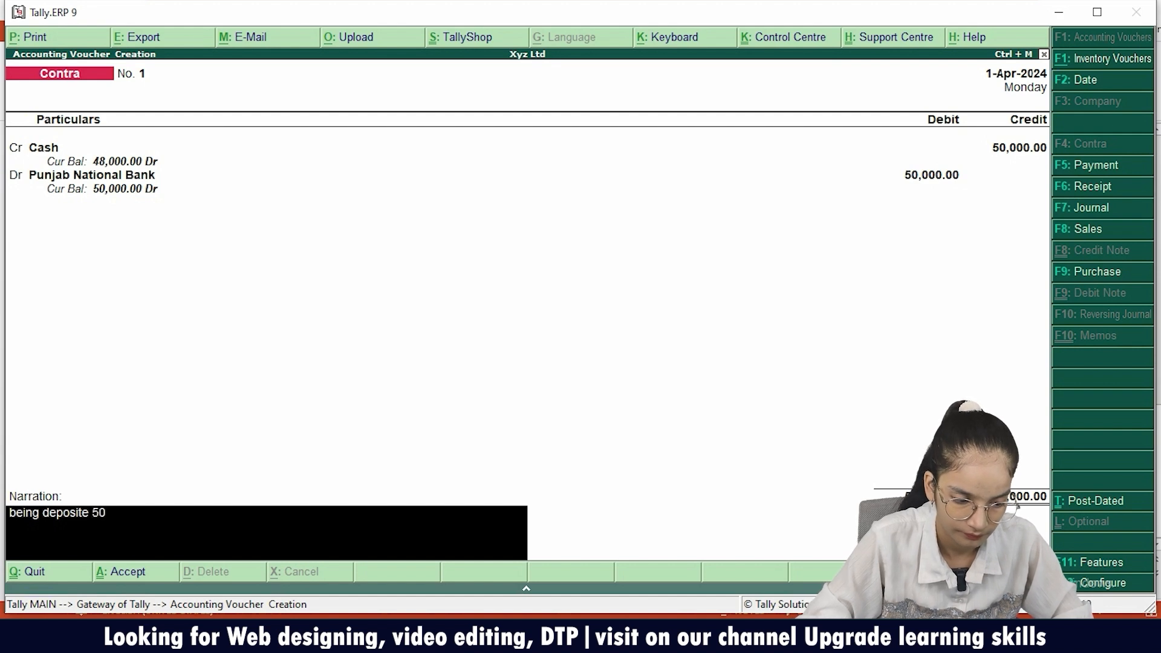
type(",000")
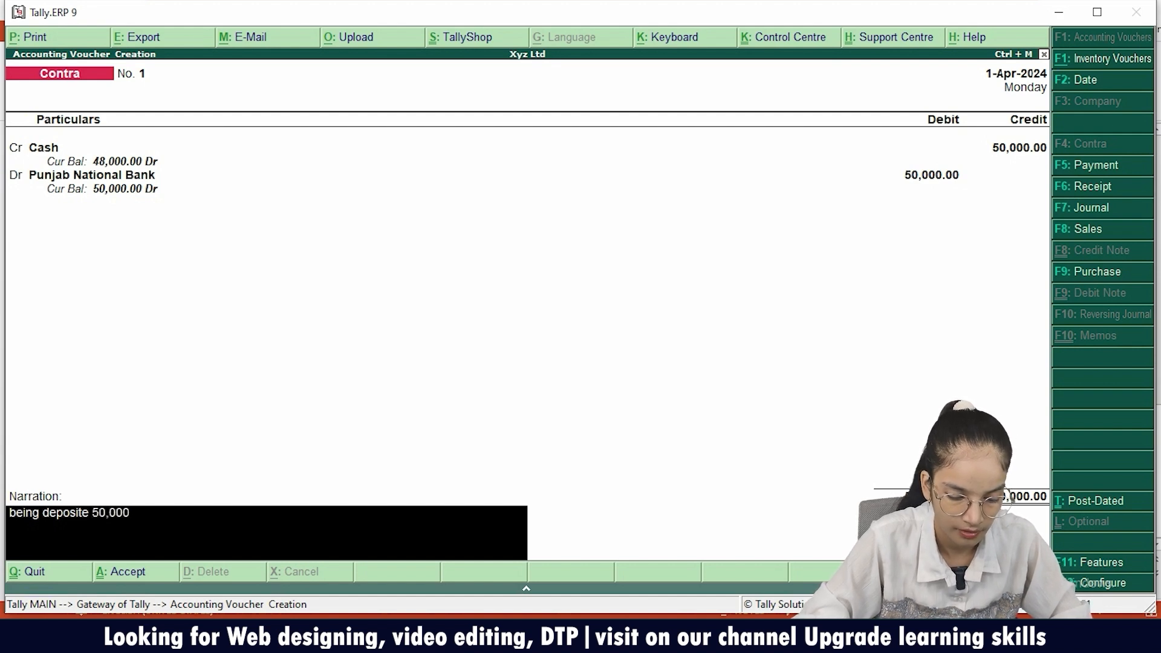
type(" in pu")
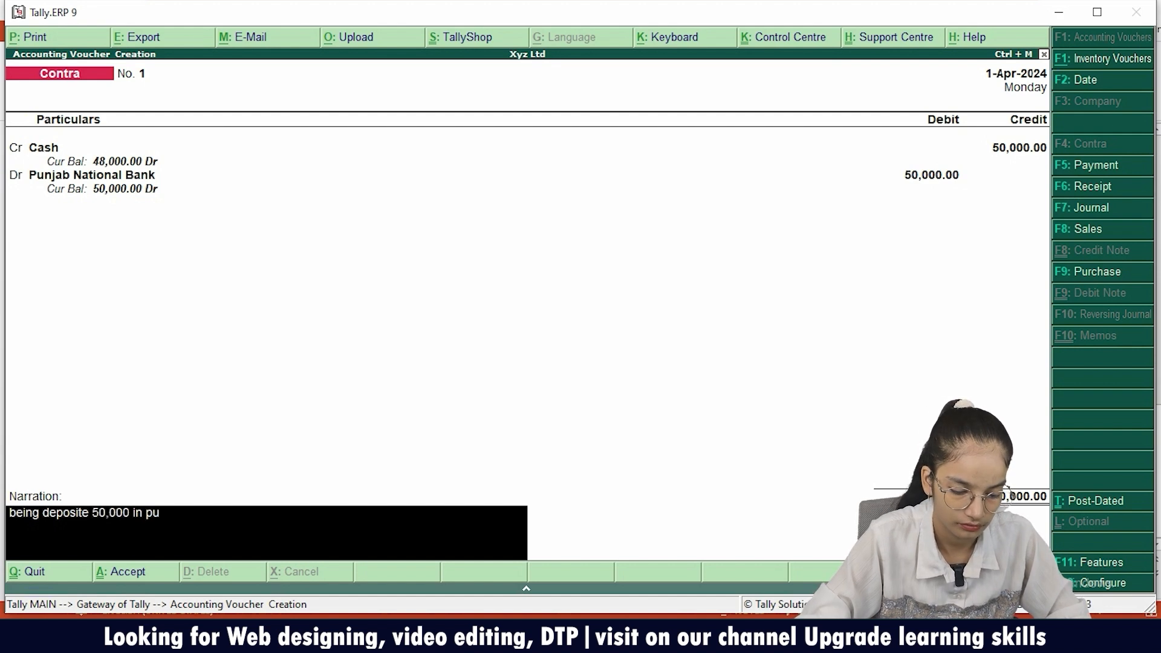
type("njab national bank")
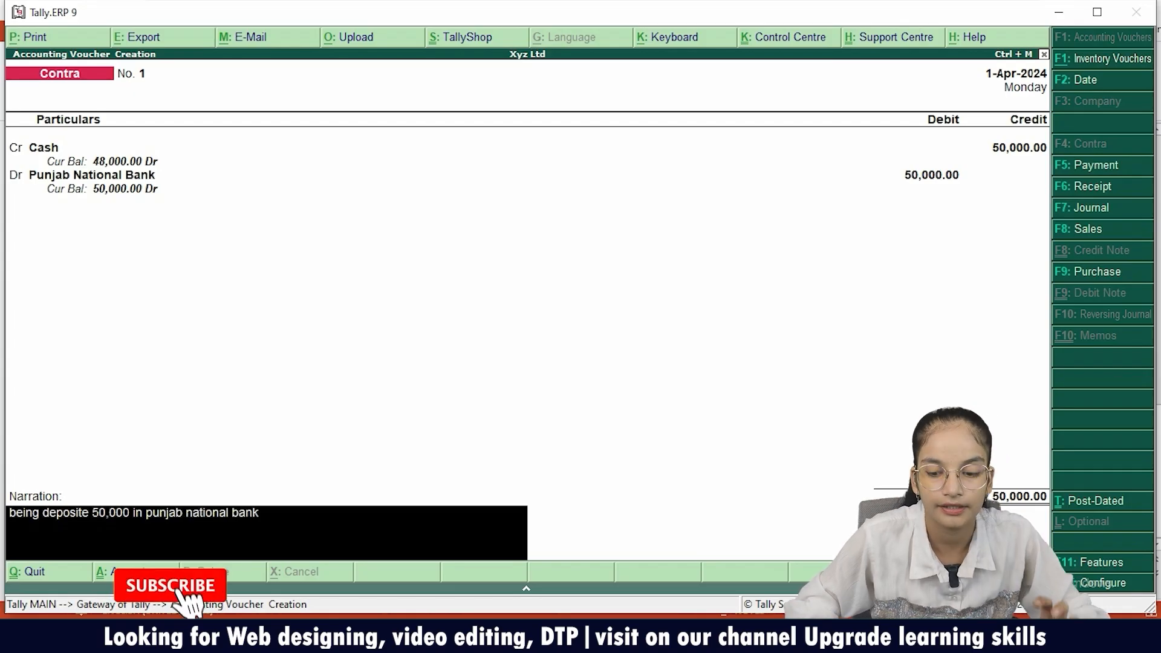
key("Return")
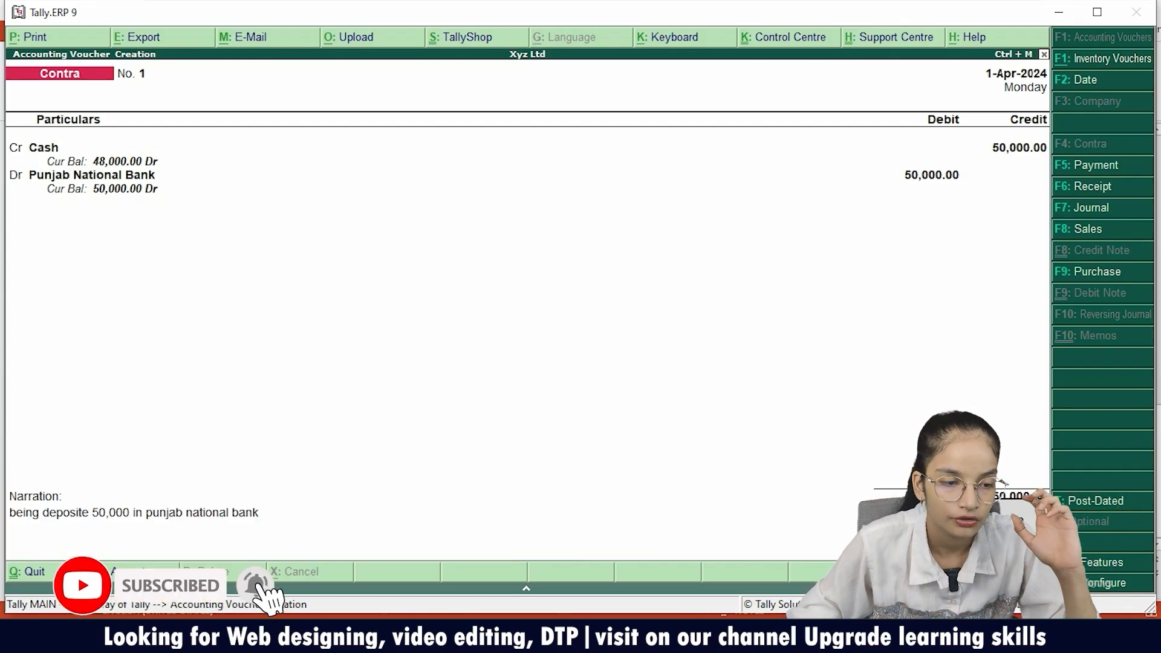
key("Return")
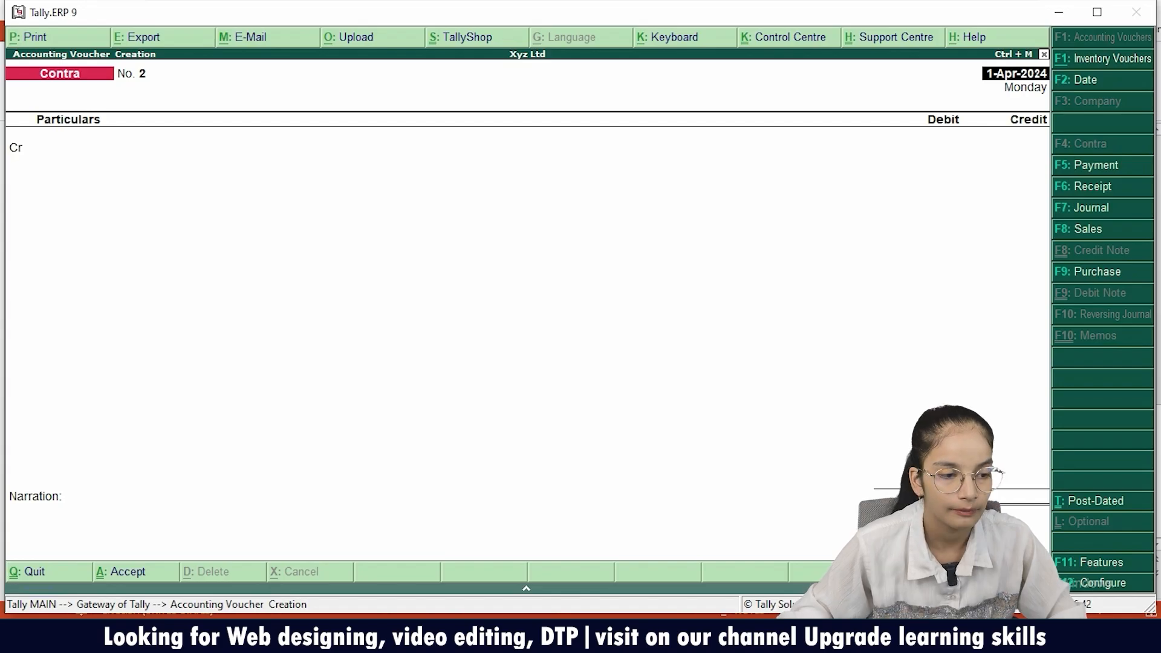
In the second contra voucher, keep the date 1-Apr-2024 and credit Punjab National Bank with 20,000.
key("Return")
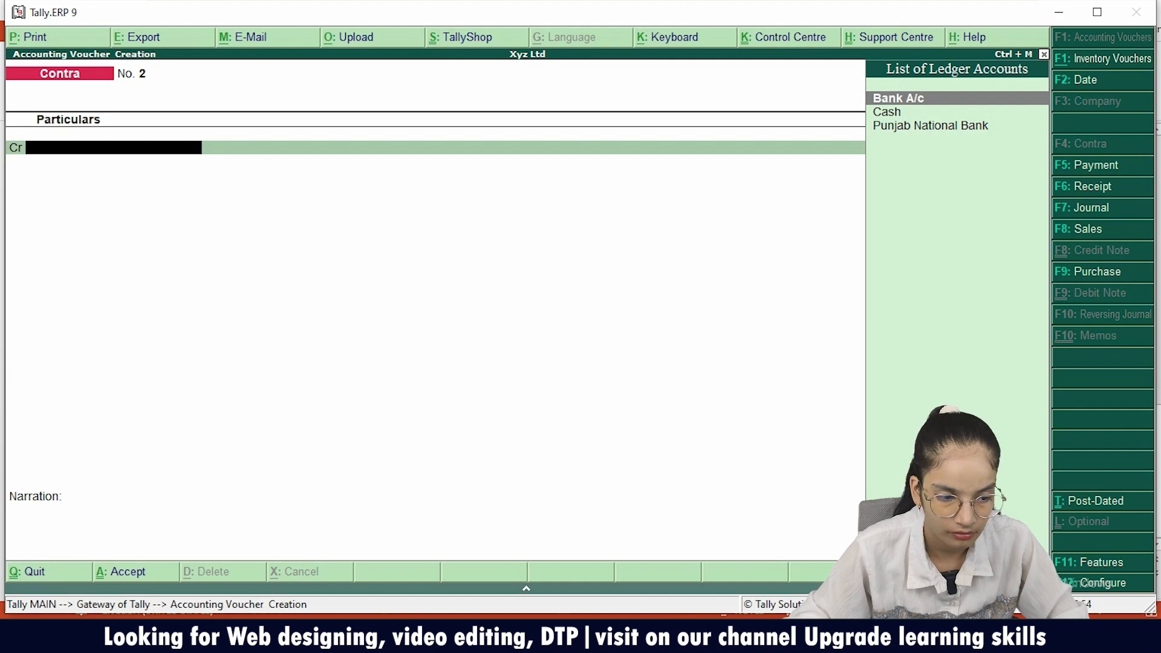
key("Down")
key("Down")
key("Return")
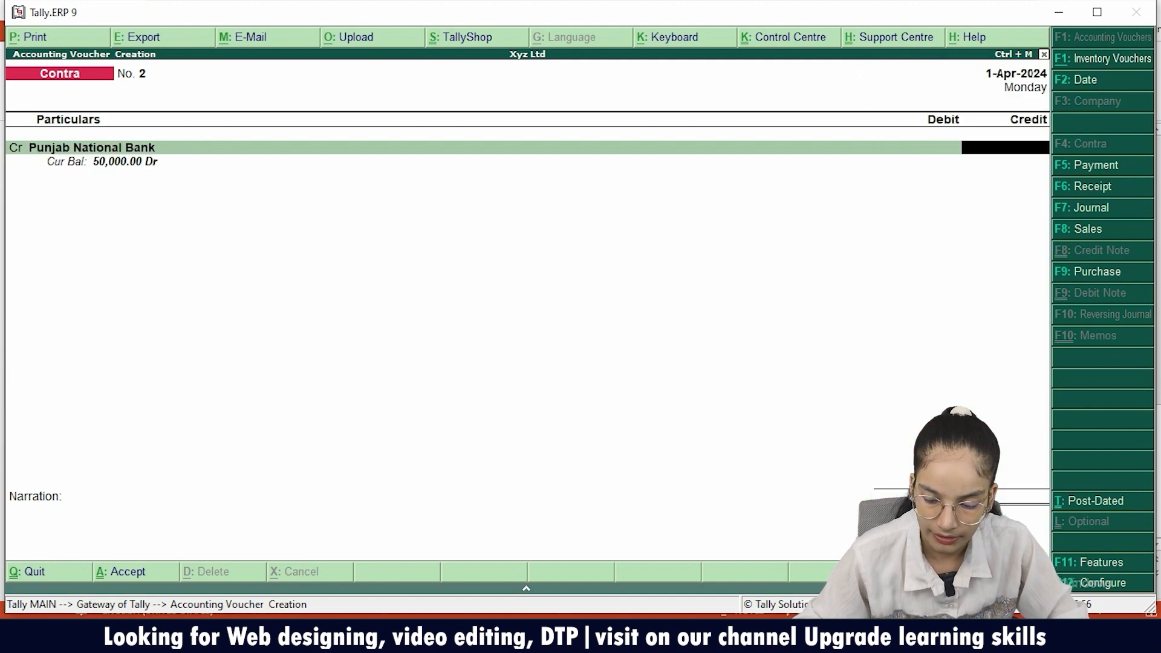
type("2000")
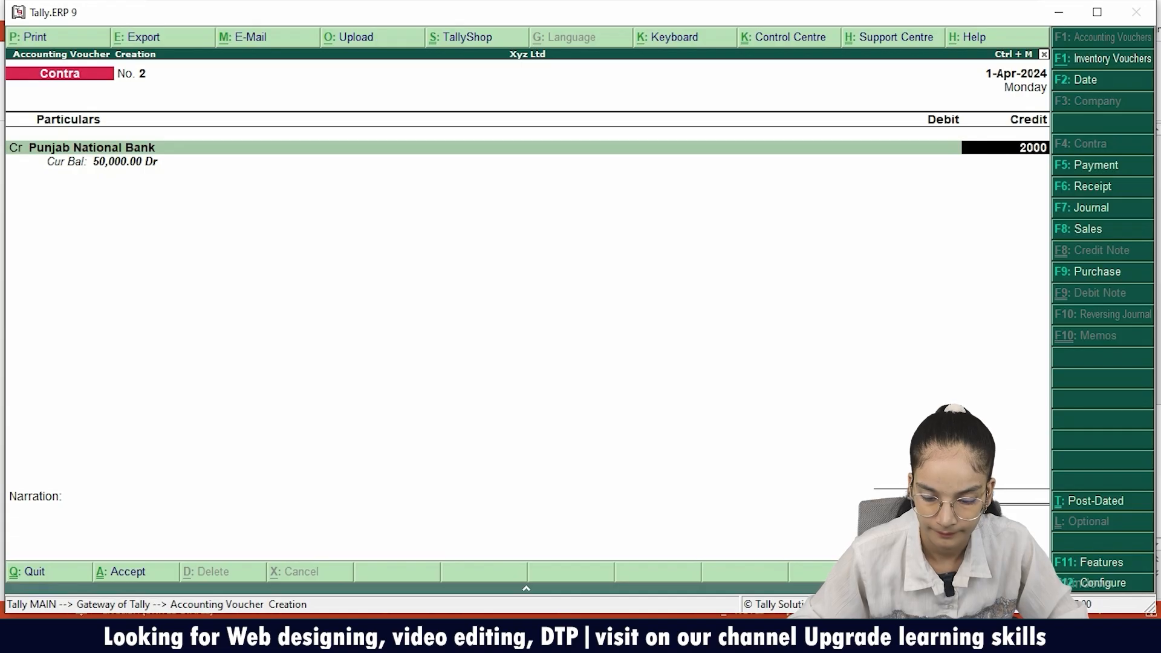
type("0")
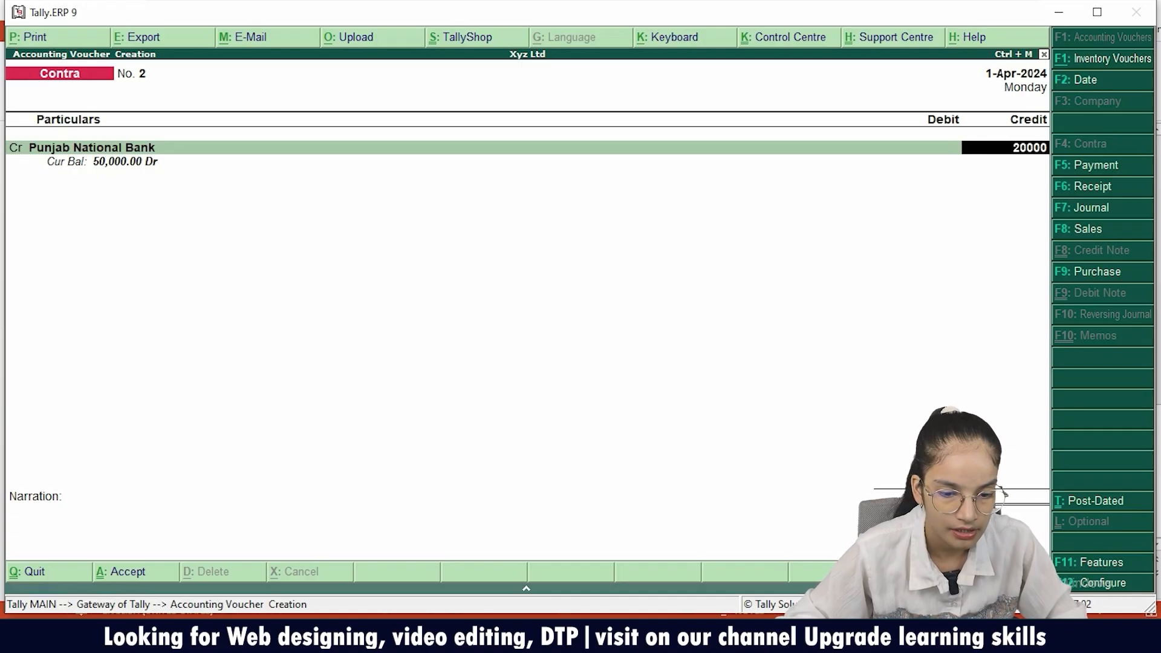
key("Return")
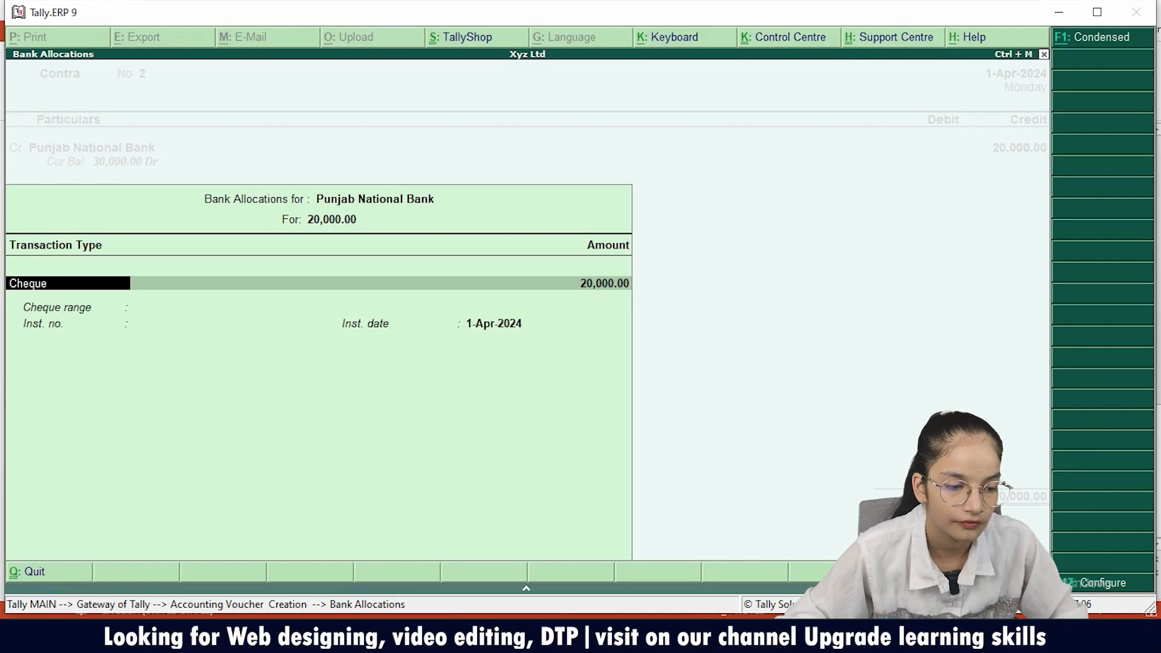
Allocate the 20,000 as a Cheque with cheque range Not Applicable, enter the instrument number and keep the date 1-Apr-2024.
key("Return")
key("Return")
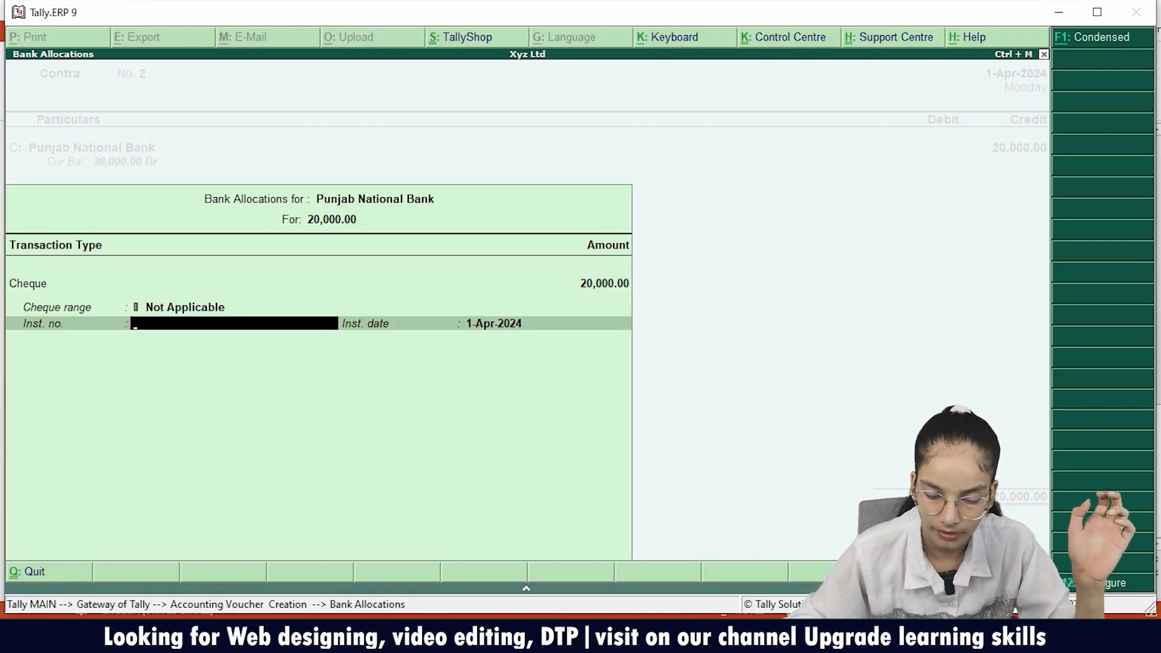
type("1125")
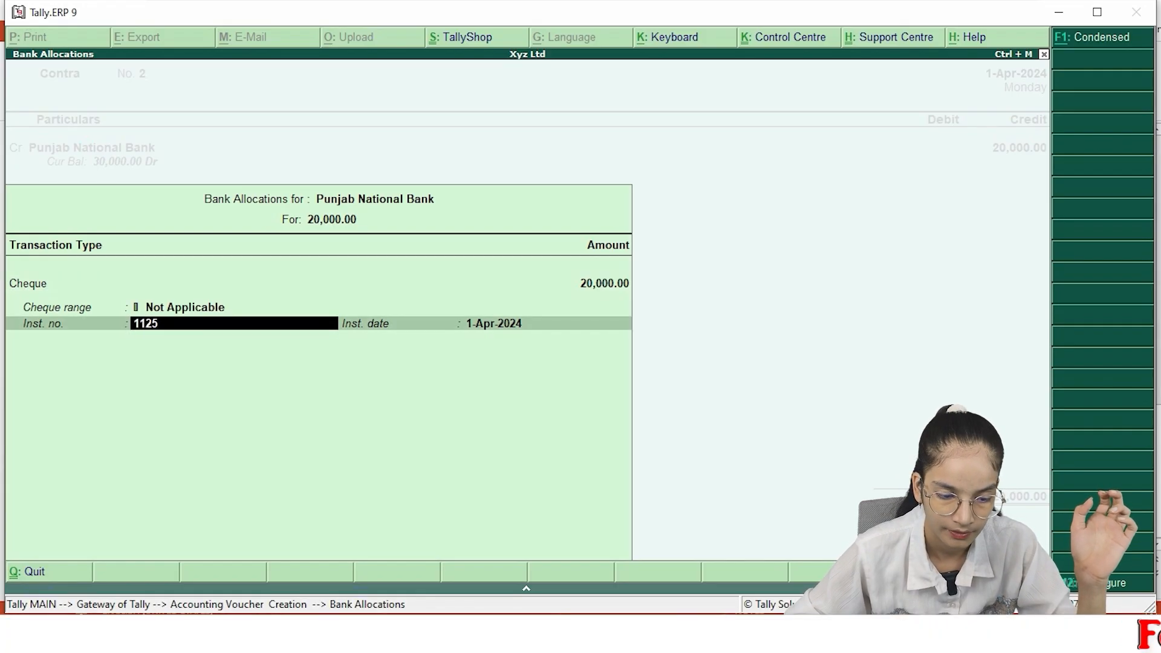
type("0")
key("Return")
key("Return")
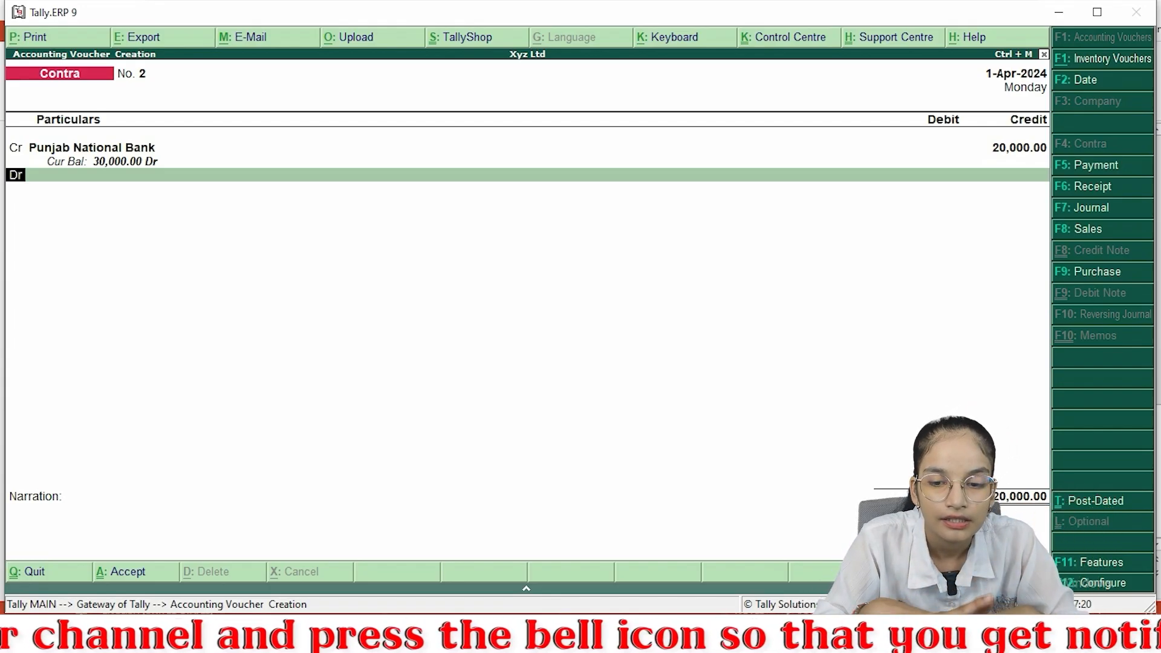
Debit the Cash ledger with 20,000 against the Punjab National Bank credit.
key("Return")
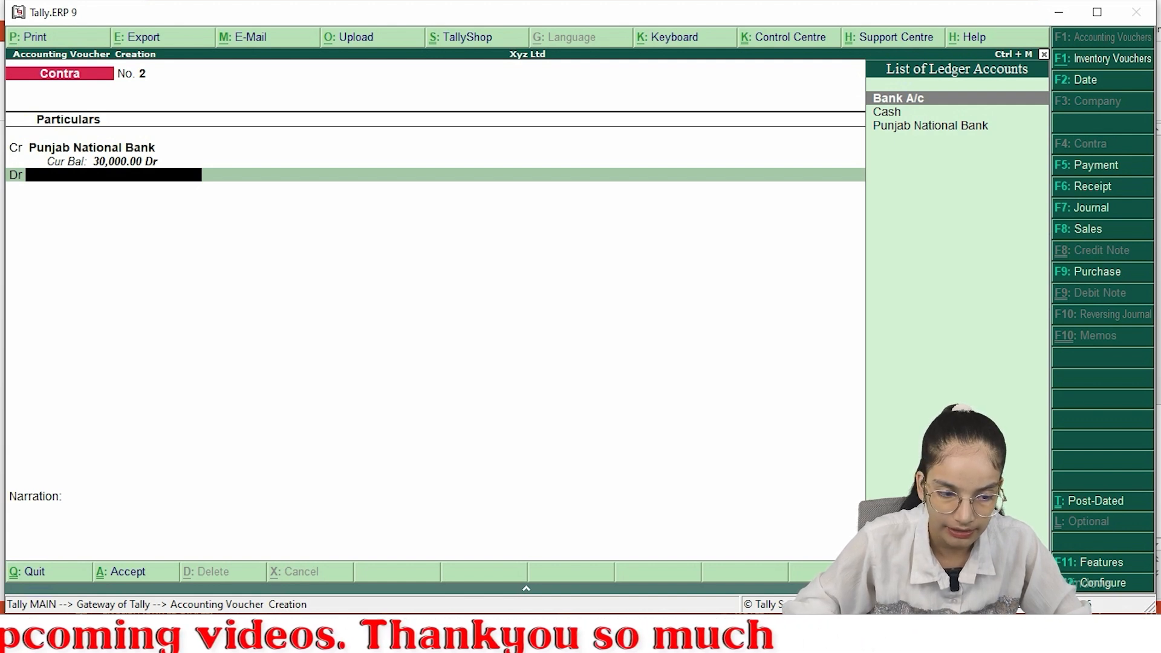
key("Down")
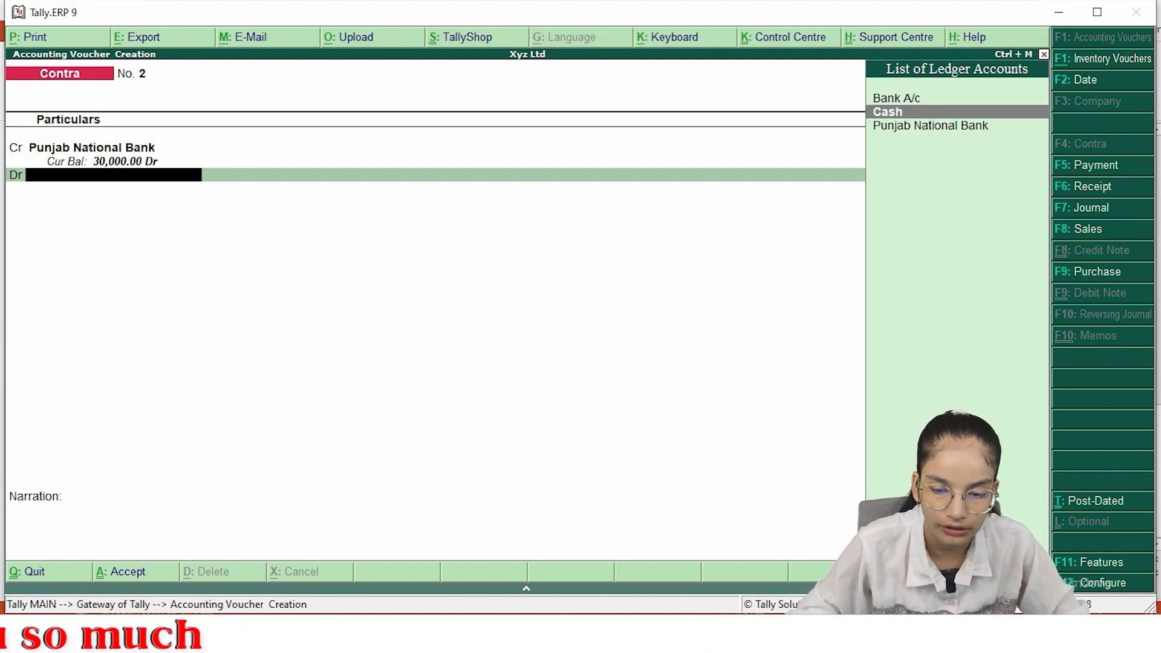
key("Return")
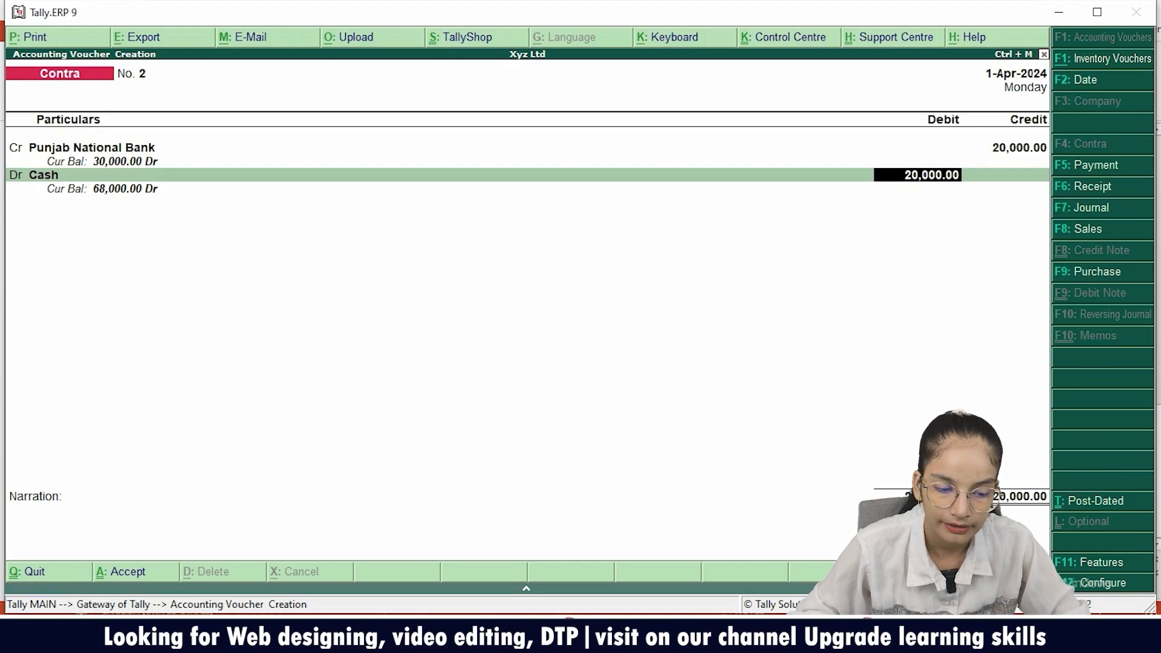
key("Return")
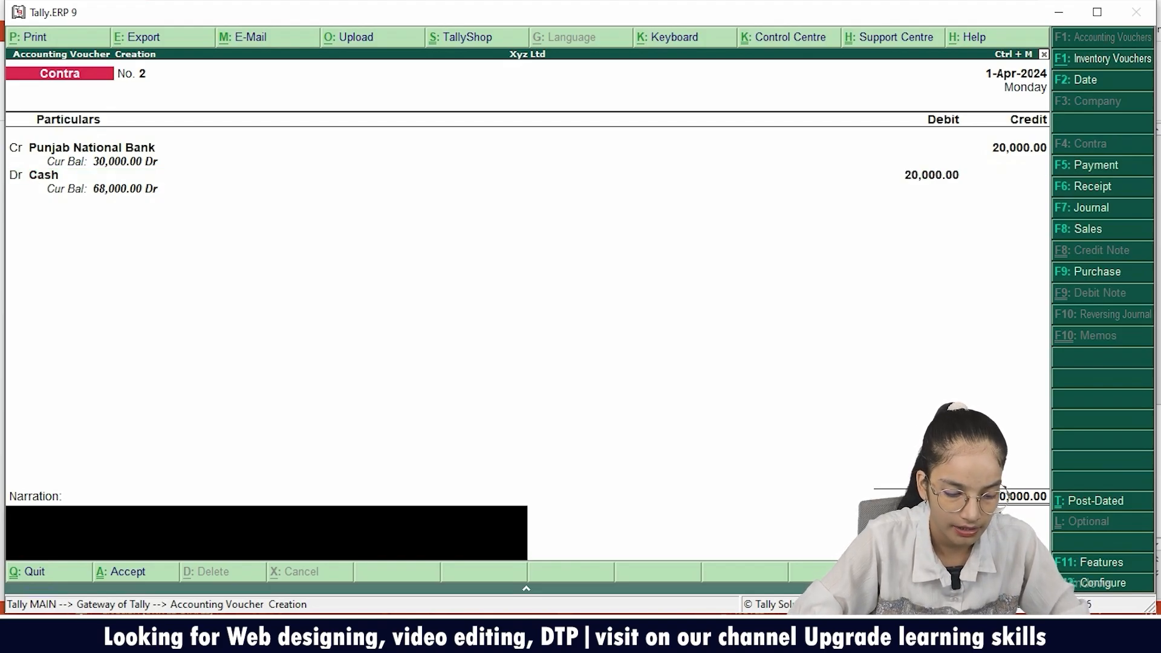
Add the narration "being cash withdraw from bank" and save the second contra voucher.
type("being ca")
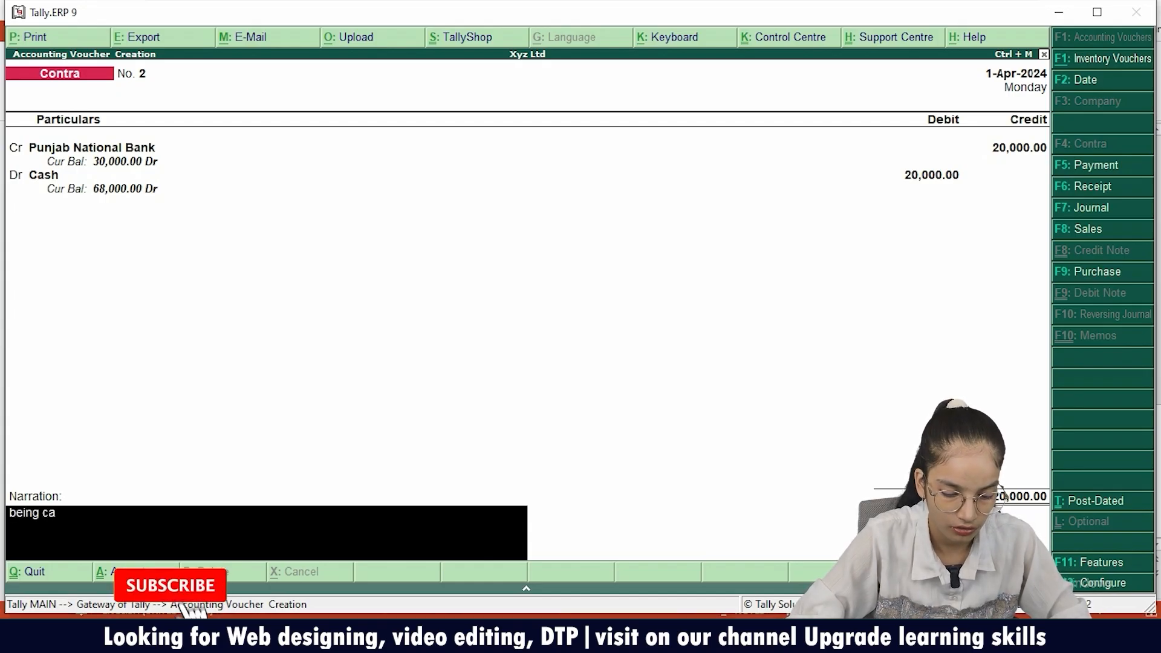
type("sh w")
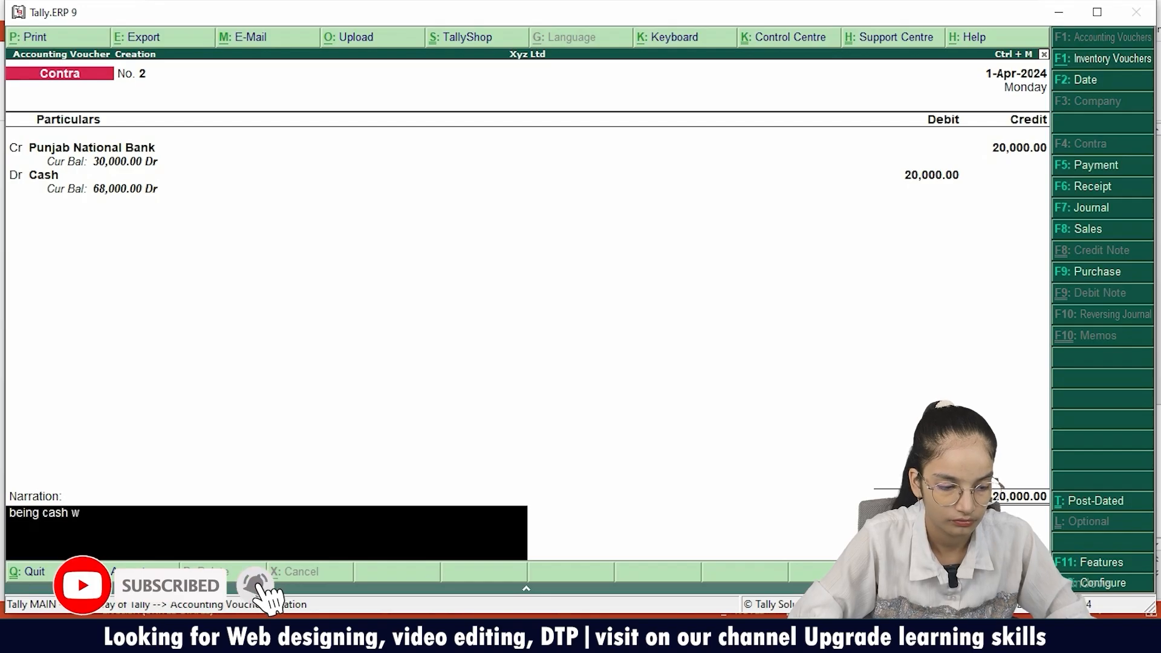
type("ithdraw")
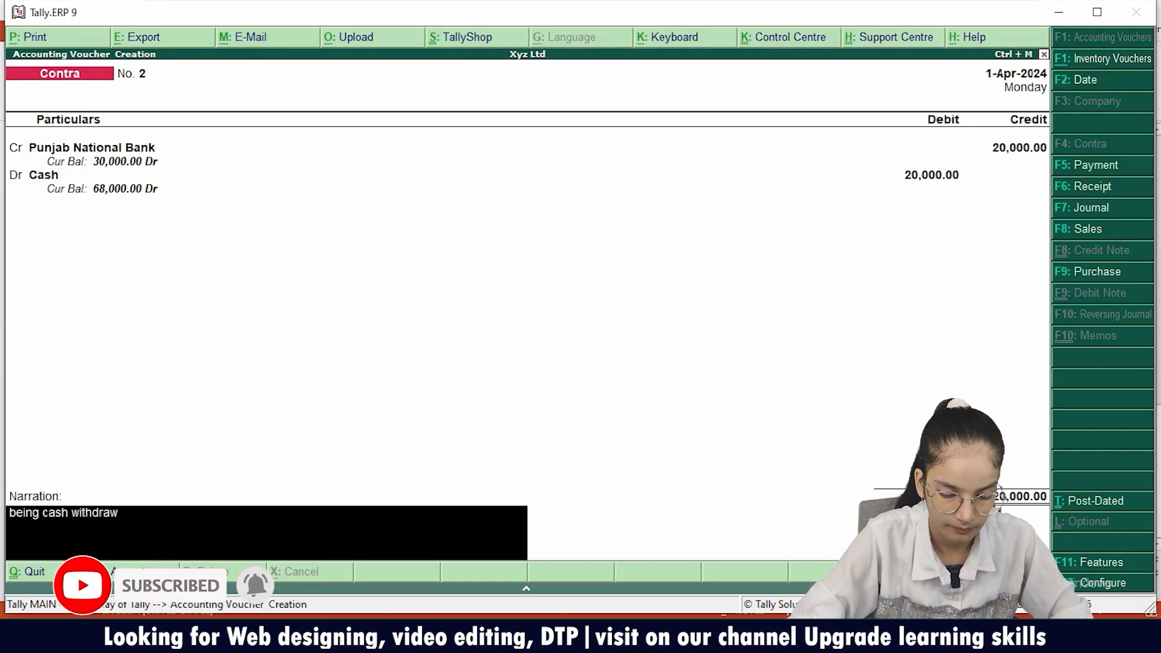
type(" fro")
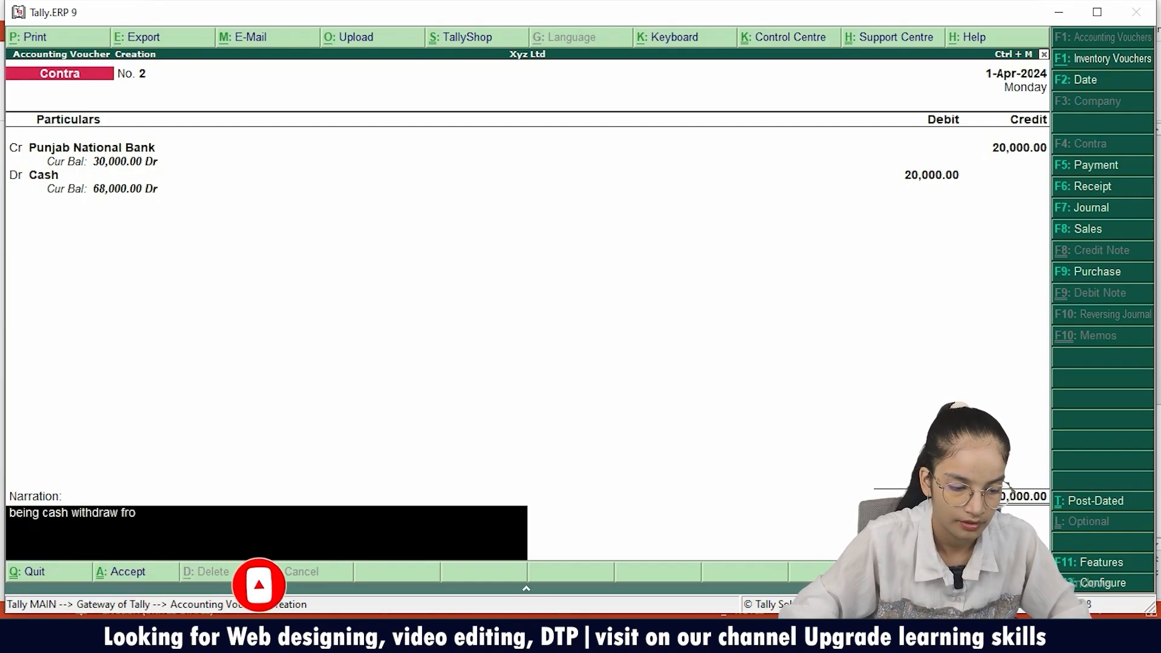
type("m bank")
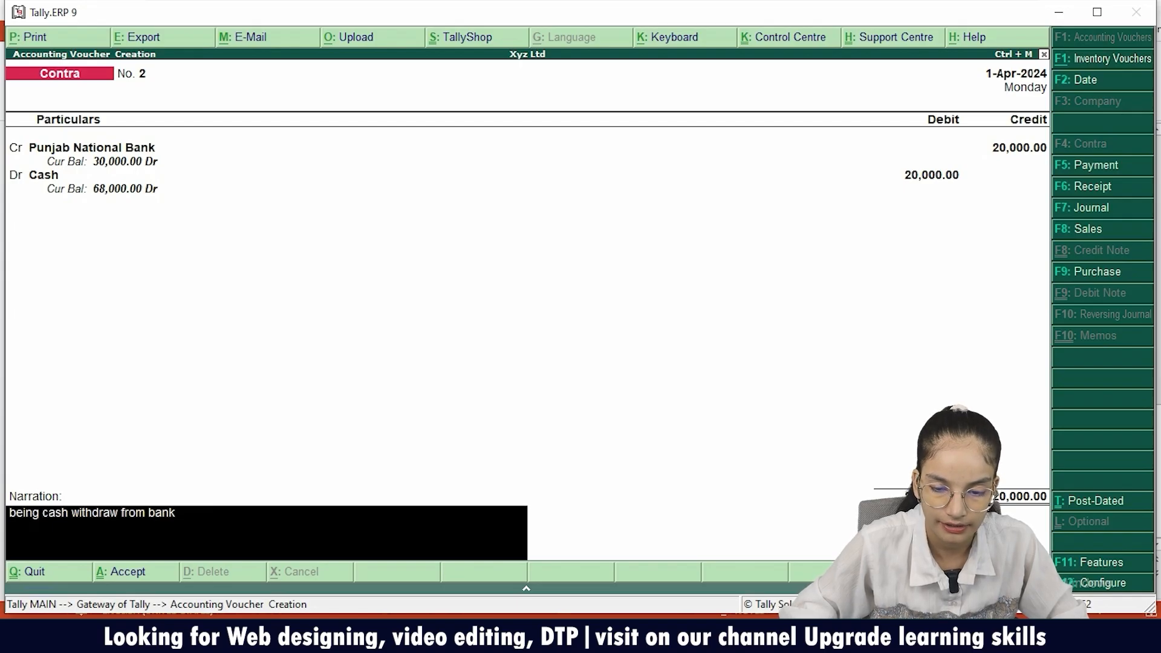
key("Return")
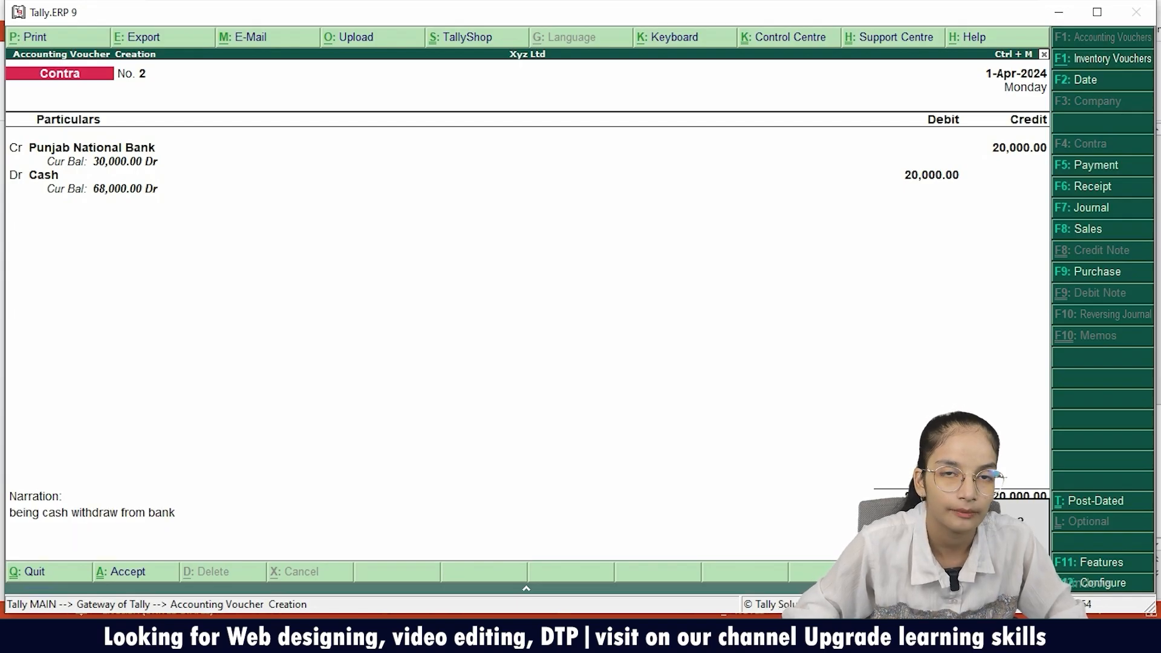
key("Return")
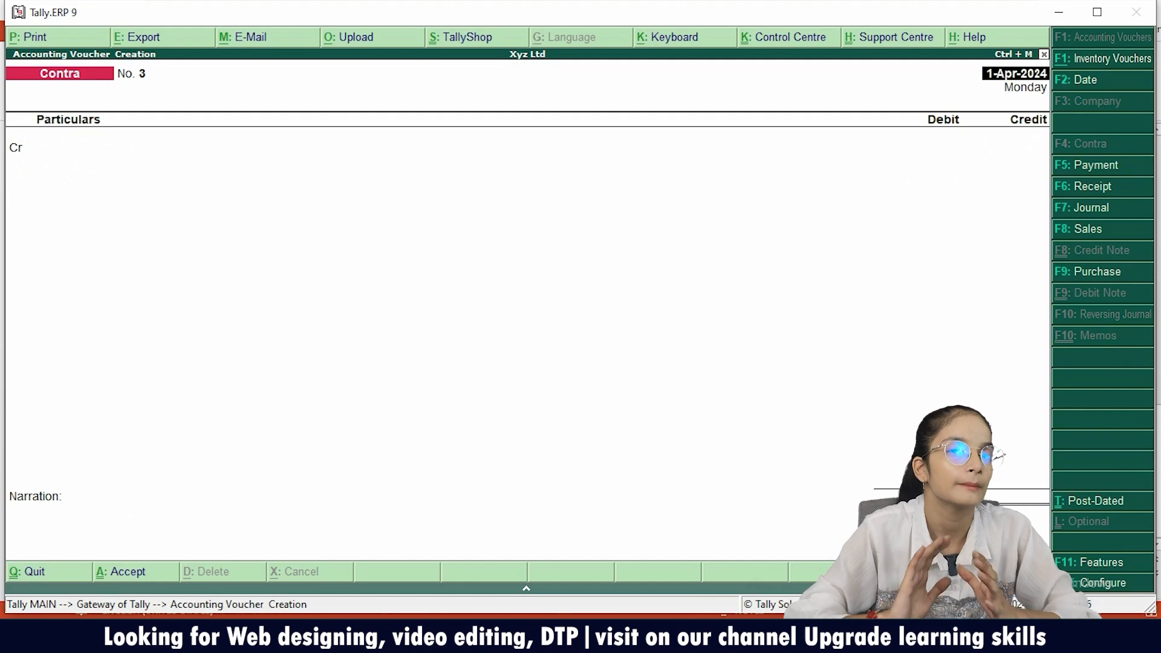